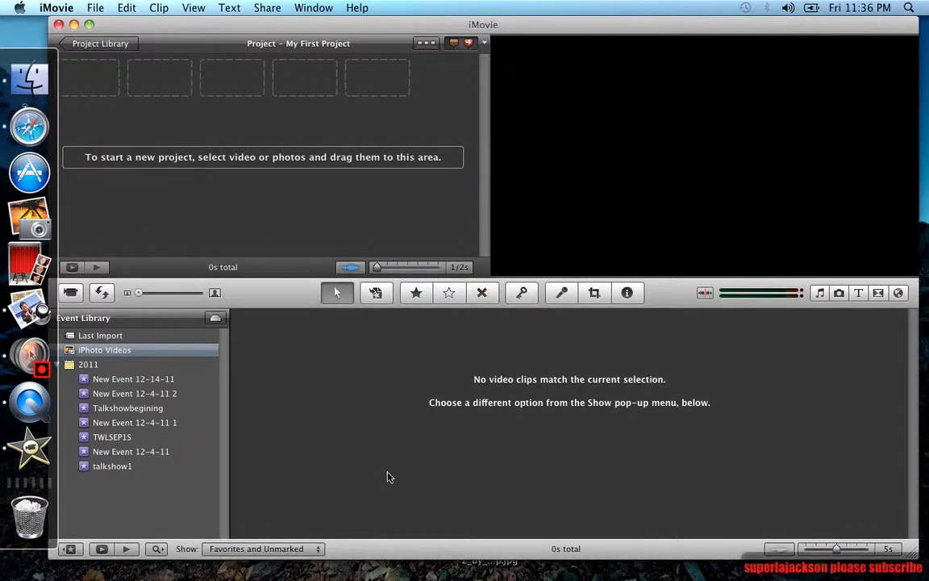
# - Record a short iSight webcam clip into a newly created event, New Event 12-16-11
pyautogui.click(70, 292)
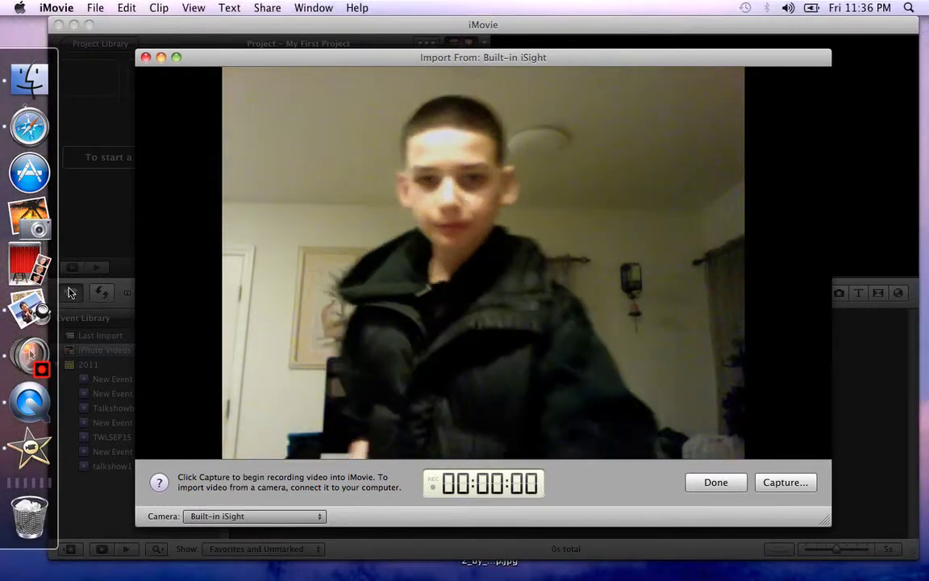
pyautogui.click(724, 483)
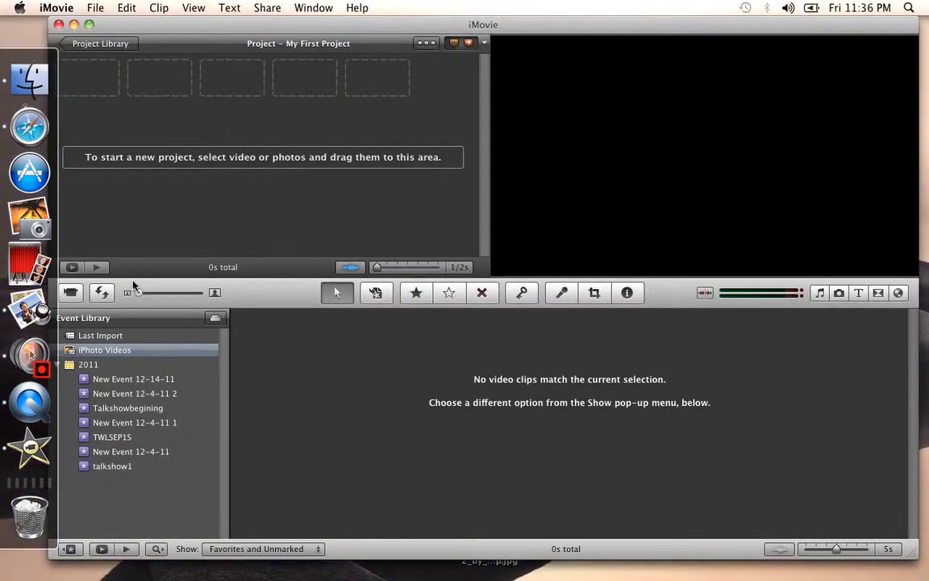
pyautogui.click(72, 298)
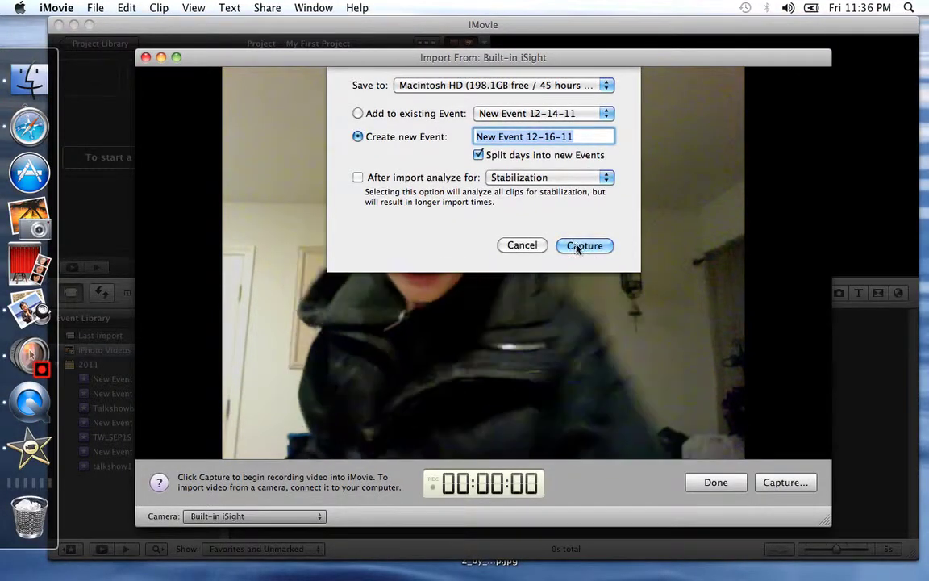
pyautogui.click(577, 245)
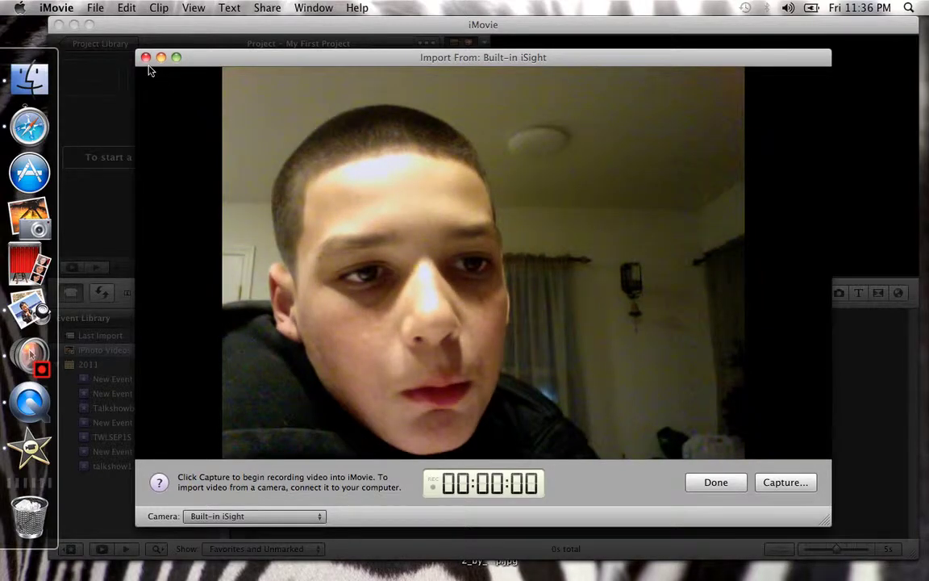
# - Trim the recorded webcam clip to a 1.1-second selection and add it to My First Project
pyautogui.click(146, 58)
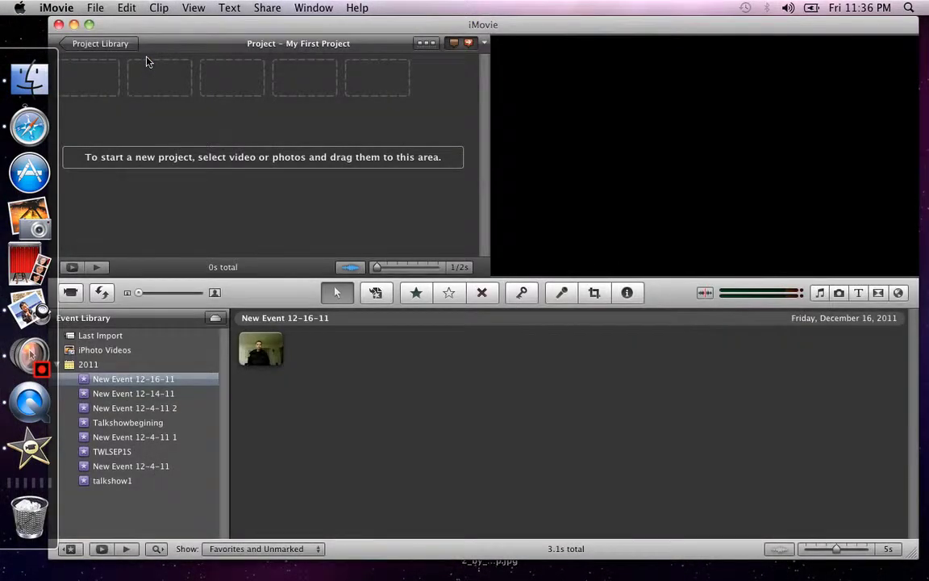
pyautogui.click(254, 348)
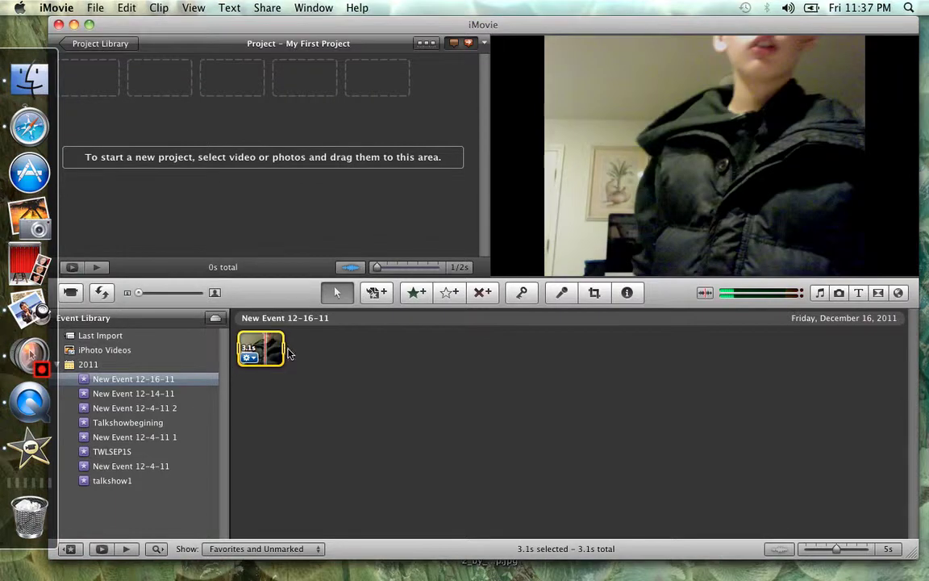
pyautogui.moveTo(283, 348); pyautogui.dragTo(256, 348)
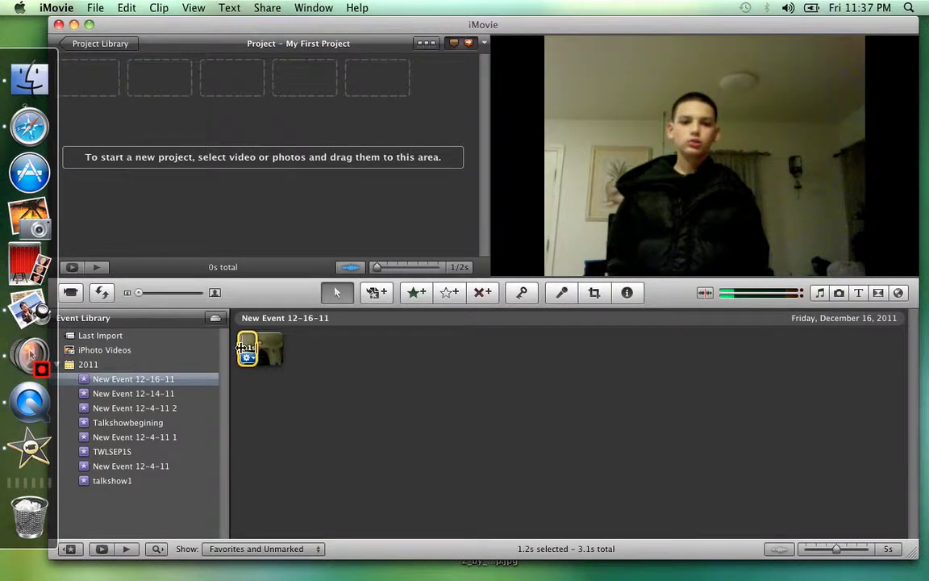
pyautogui.moveTo(238, 346)
pyautogui.mouseDown()
pyautogui.moveTo(238, 338)
pyautogui.moveTo(244, 356)
pyautogui.moveTo(249, 349)
pyautogui.mouseUp()
pyautogui.moveTo(192, 222); pyautogui.dragTo(98, 79)
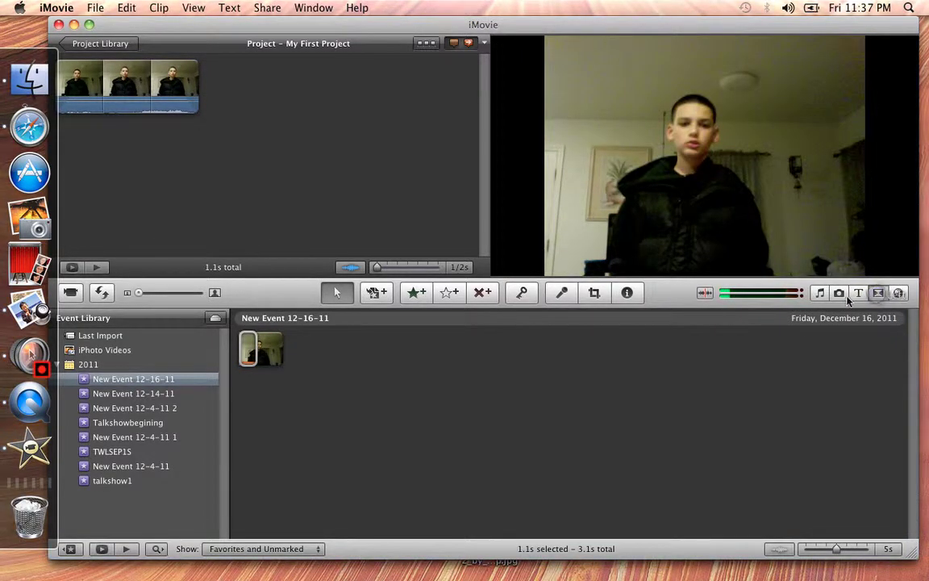
# - Place a Fade to White transition at the end of the webcam clip in the project
pyautogui.click(878, 294)
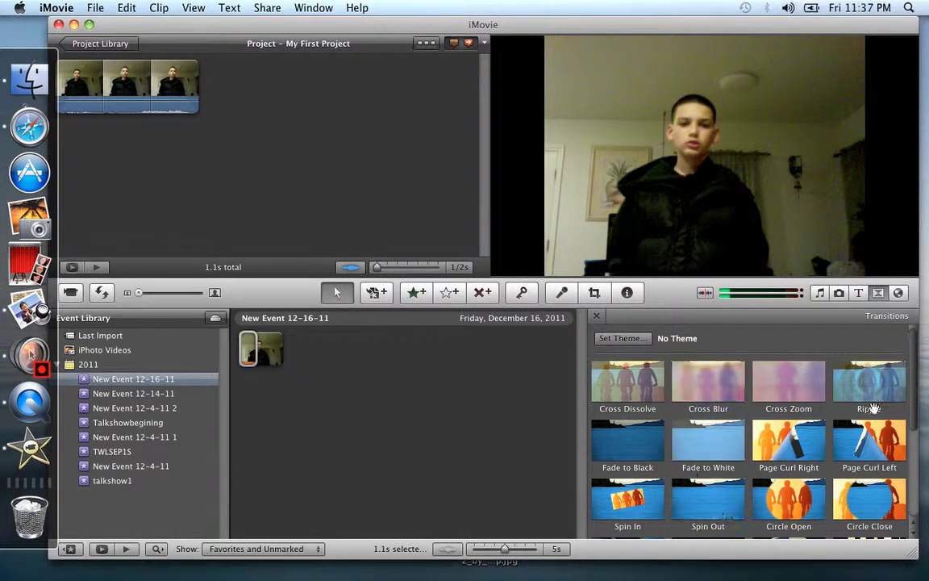
pyautogui.moveTo(914, 393); pyautogui.dragTo(924, 496)
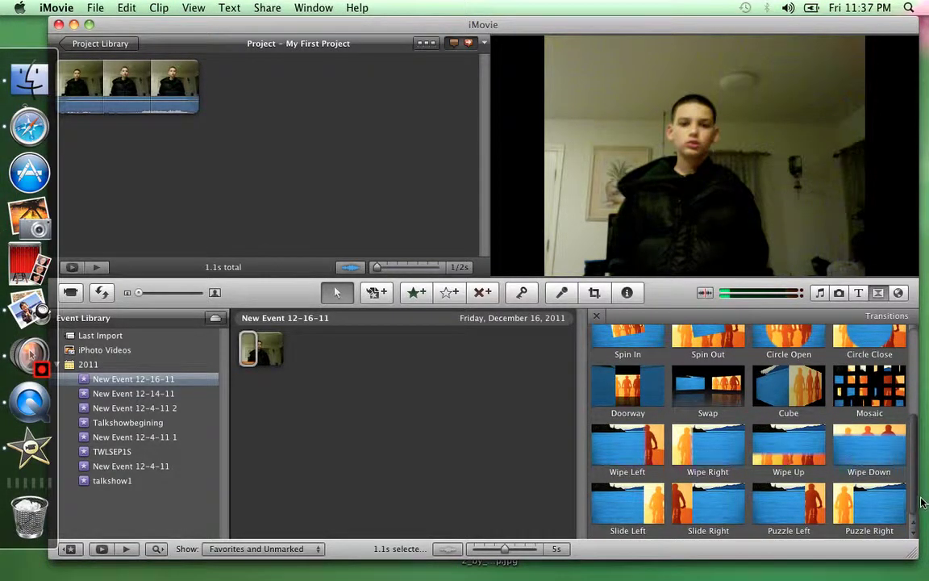
pyautogui.scroll(5, 911, 482)
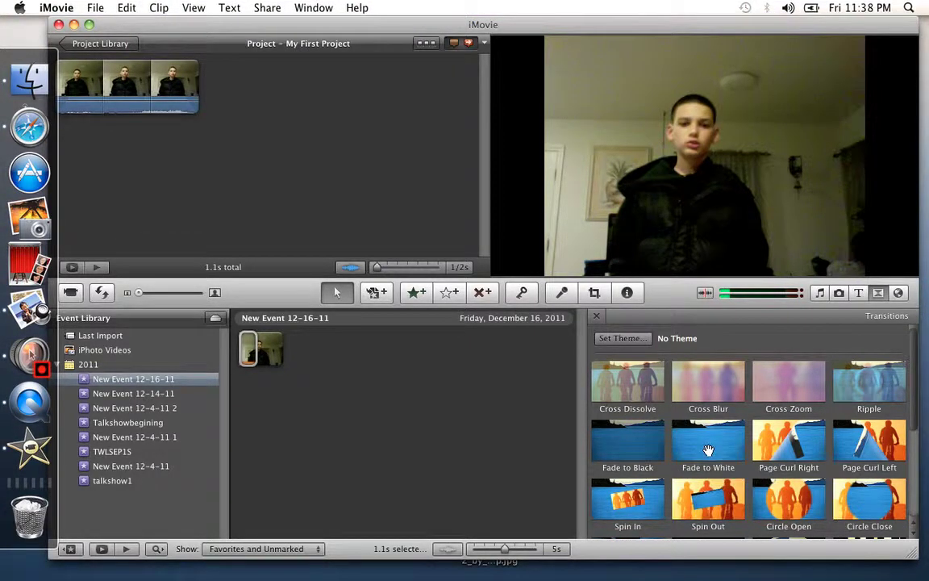
pyautogui.moveTo(314, 195); pyautogui.dragTo(205, 103)
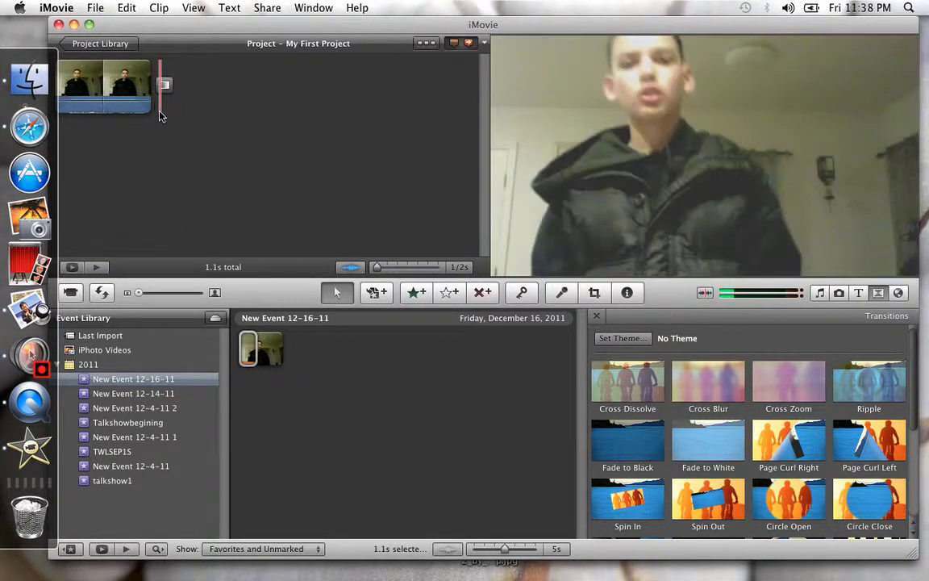
# - Delete the transition at the end of the project clip
pyautogui.click(164, 86)
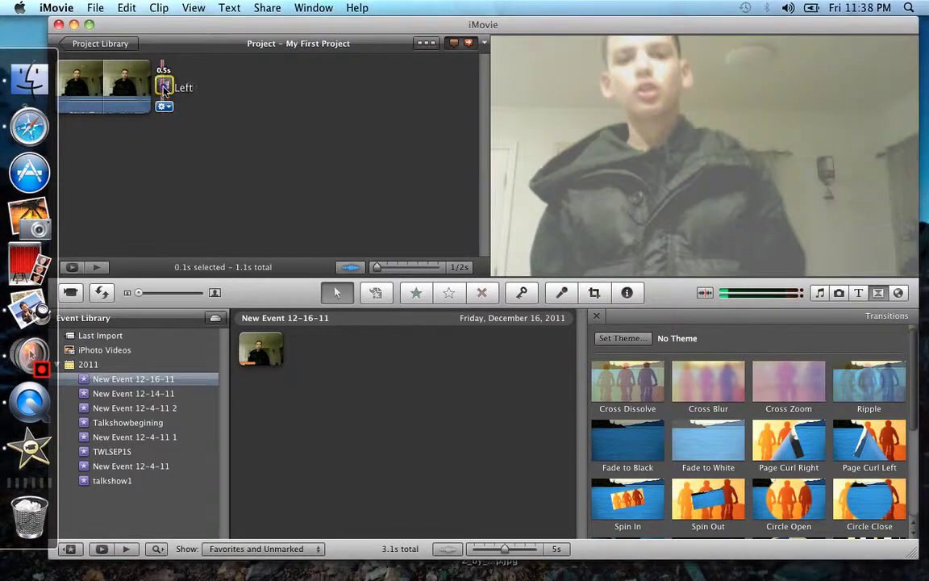
pyautogui.click(157, 200)
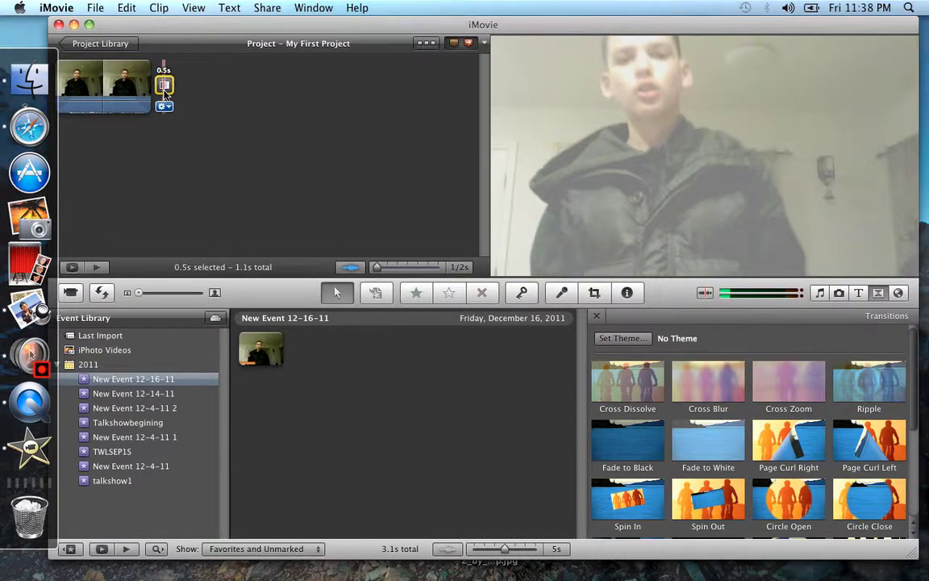
pyautogui.press('Delete')
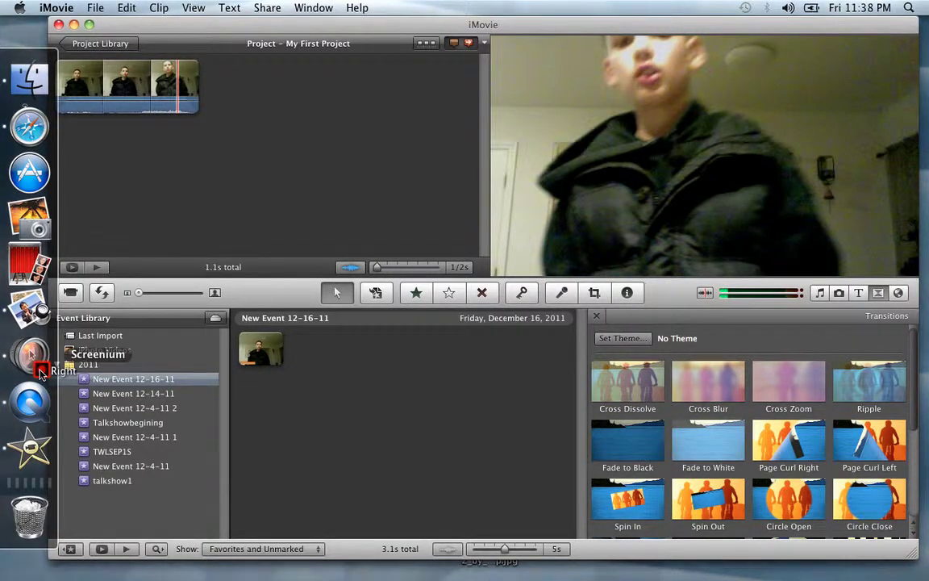
# - Pause the screen recording from the recorder's options menu
pyautogui.rightClick(21, 361)
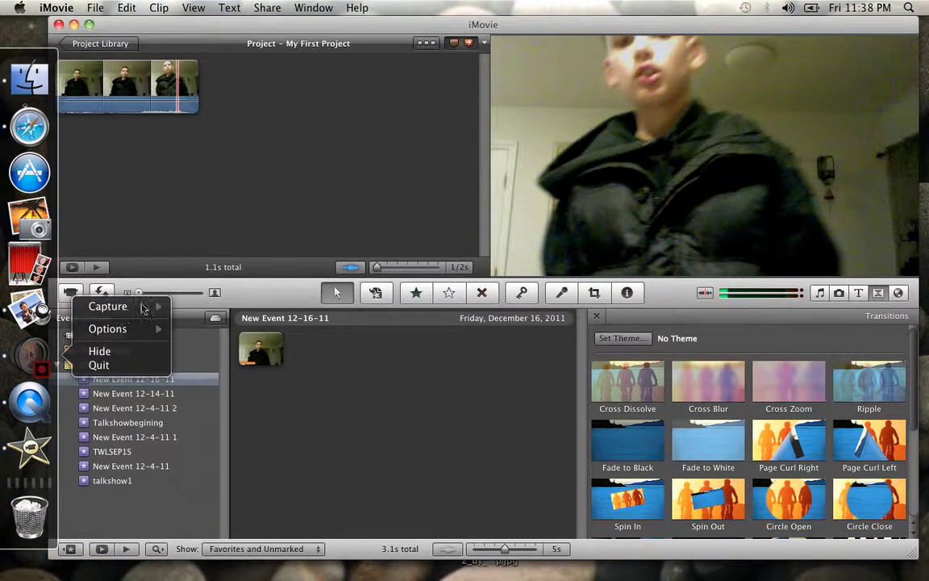
pyautogui.moveTo(149, 307)
pyautogui.click(224, 371)
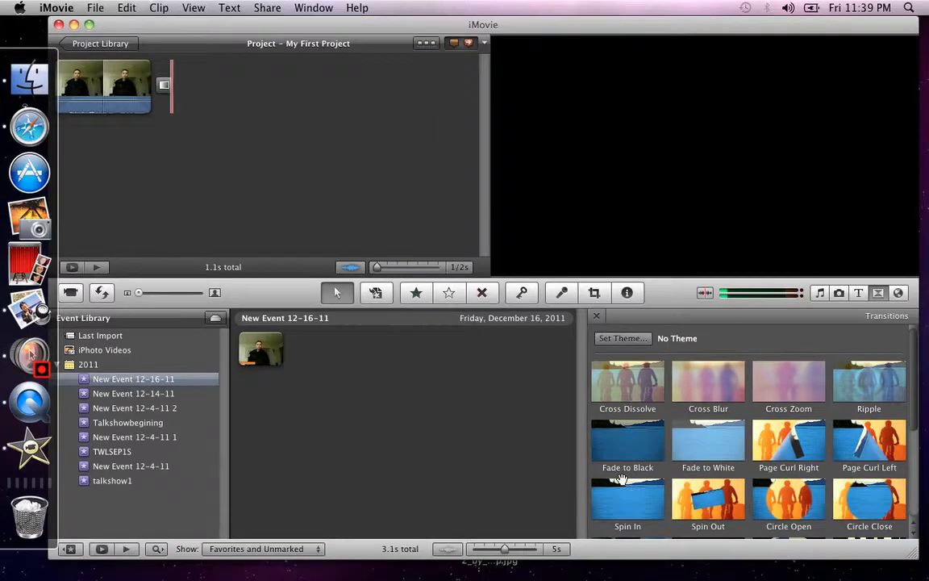
# - Drop a fresh transition at the project's end and reopen the webcam capture window
pyautogui.scroll(-3, 568, 404)
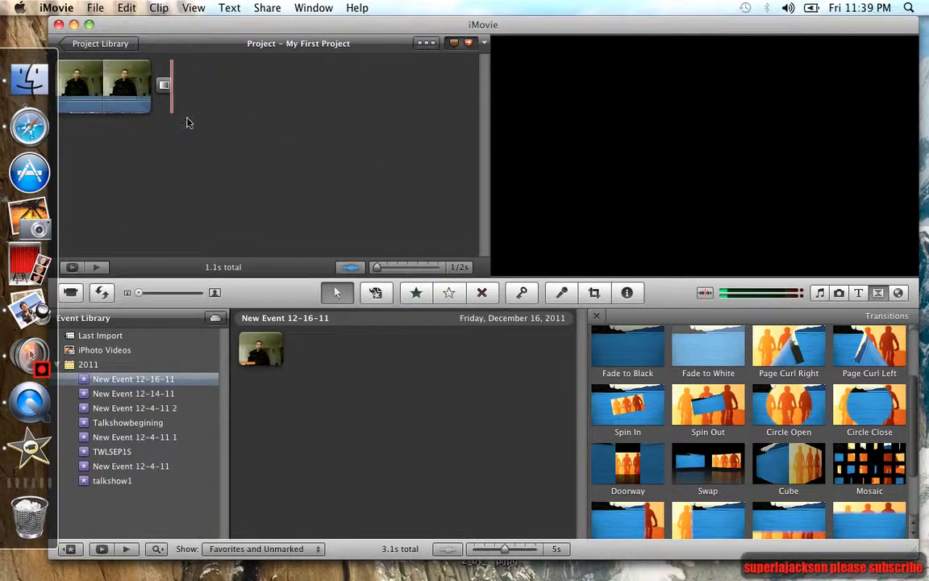
pyautogui.moveTo(181, 100); pyautogui.dragTo(179, 100)
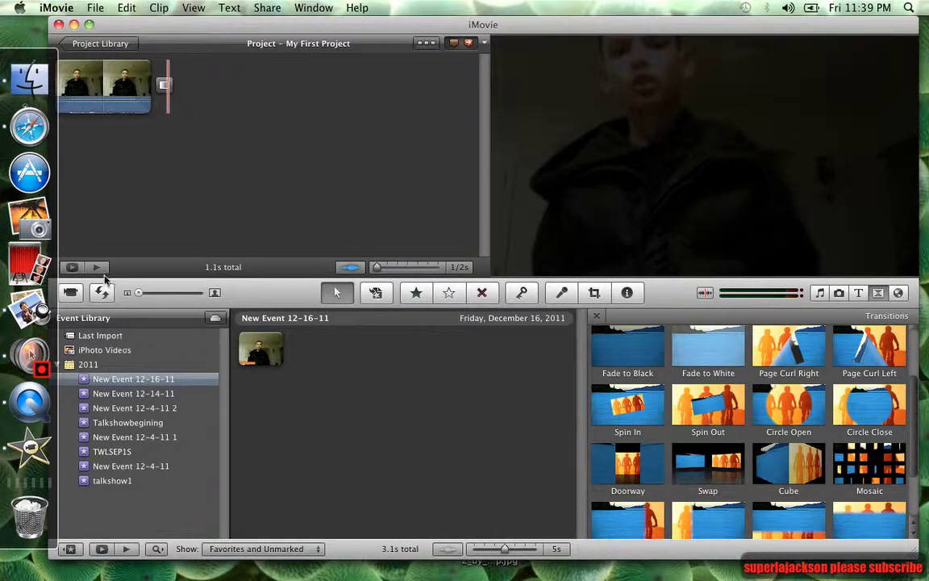
pyautogui.click(72, 292)
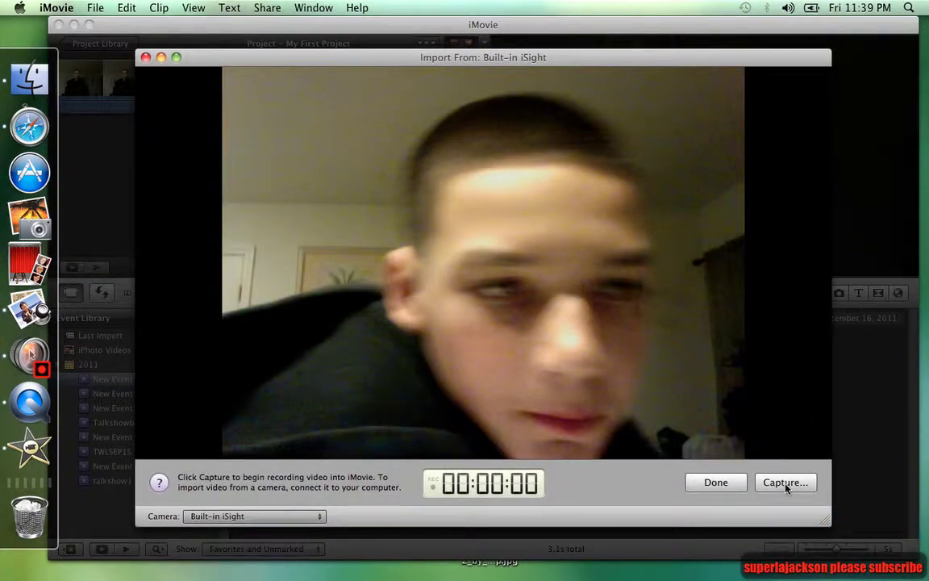
# - Record a 4.3-second webcam clip into the existing New Event 12-16-11, then close the import window
pyautogui.click(784, 484)
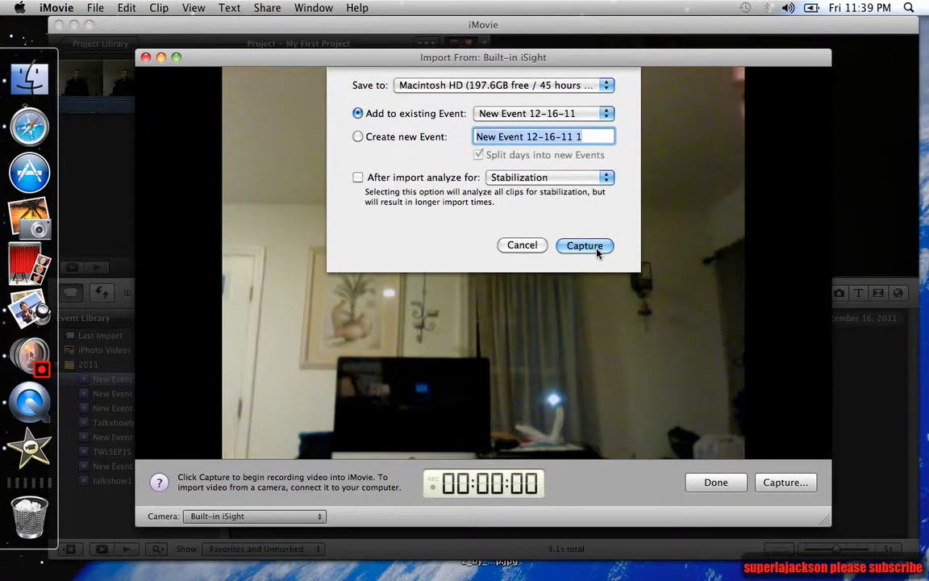
pyautogui.click(584, 245)
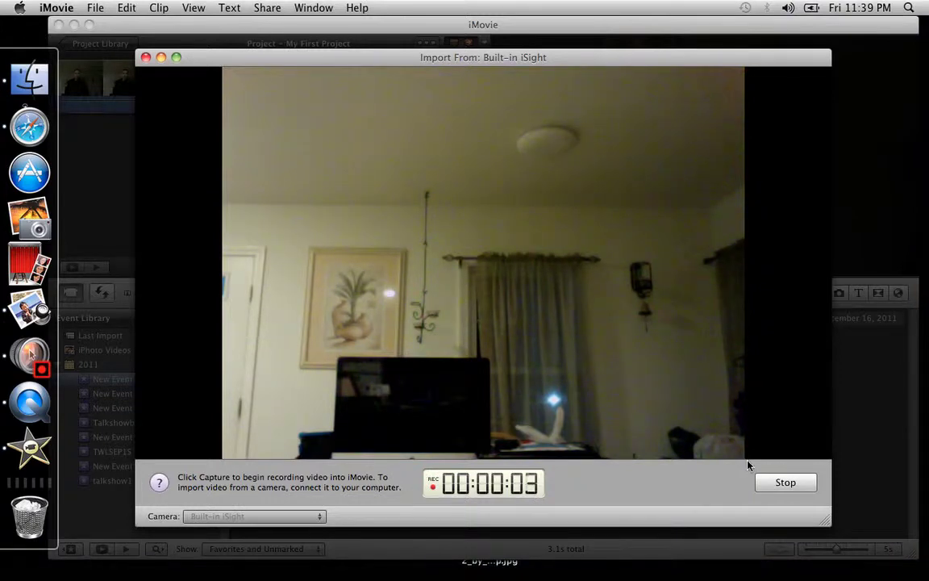
pyautogui.click(767, 482)
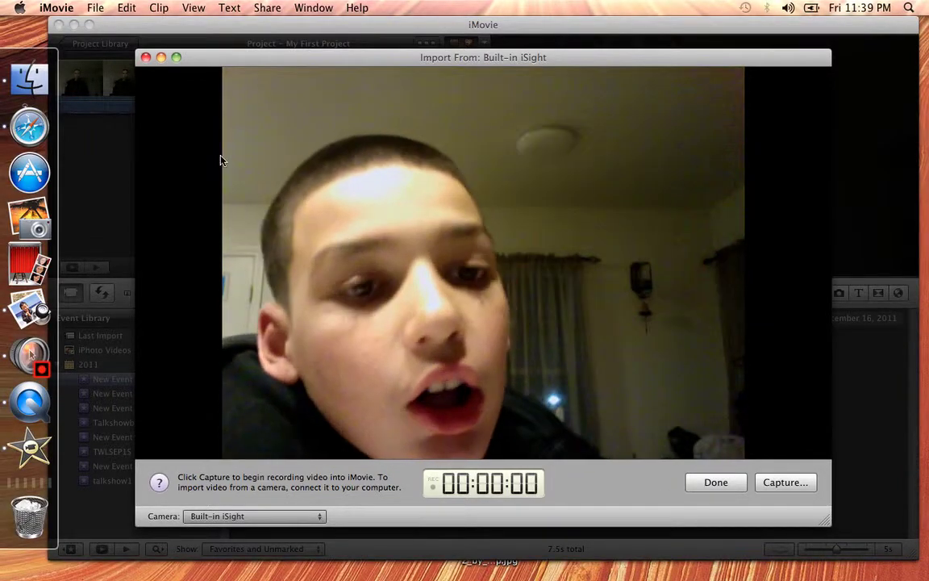
pyautogui.click(145, 58)
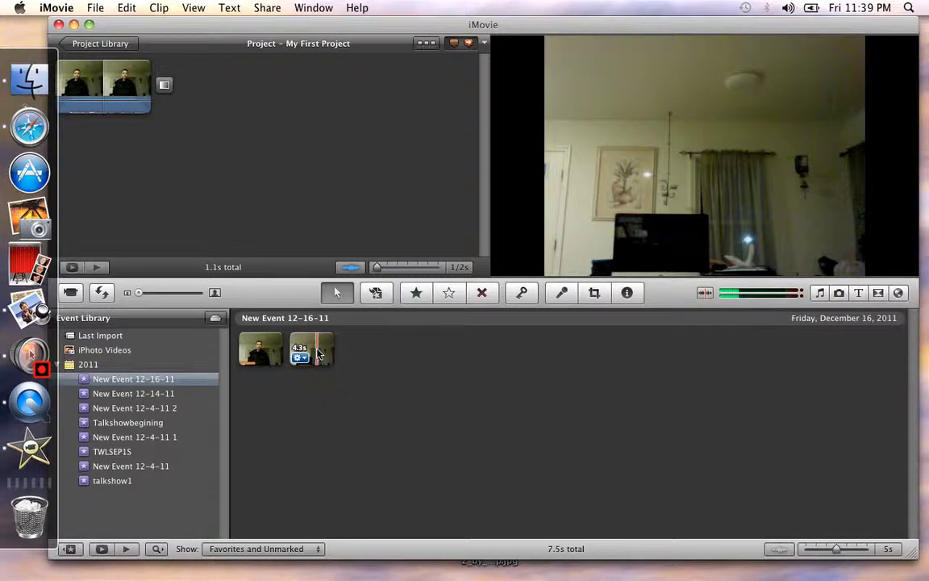
# - Append the newly recorded room clip after the first clip and play the project back
pyautogui.click(319, 351)
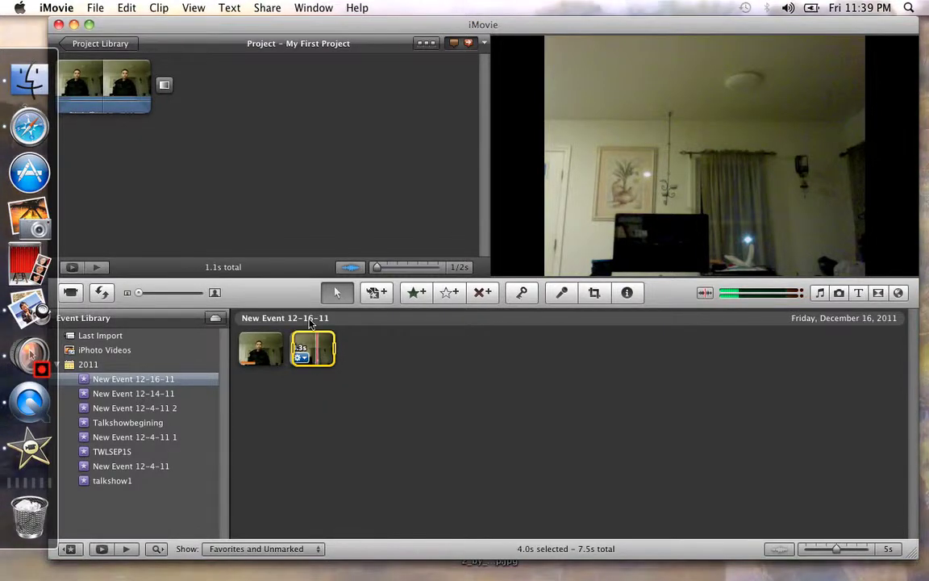
pyautogui.moveTo(310, 322); pyautogui.dragTo(192, 93)
pyautogui.click(97, 268)
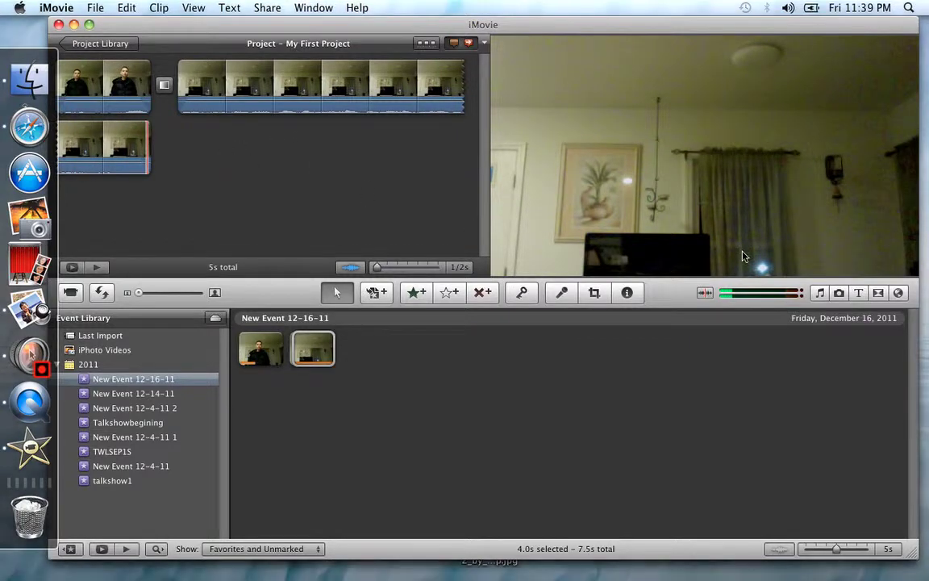
# - Remove the transition between the two project clips
pyautogui.click(863, 294)
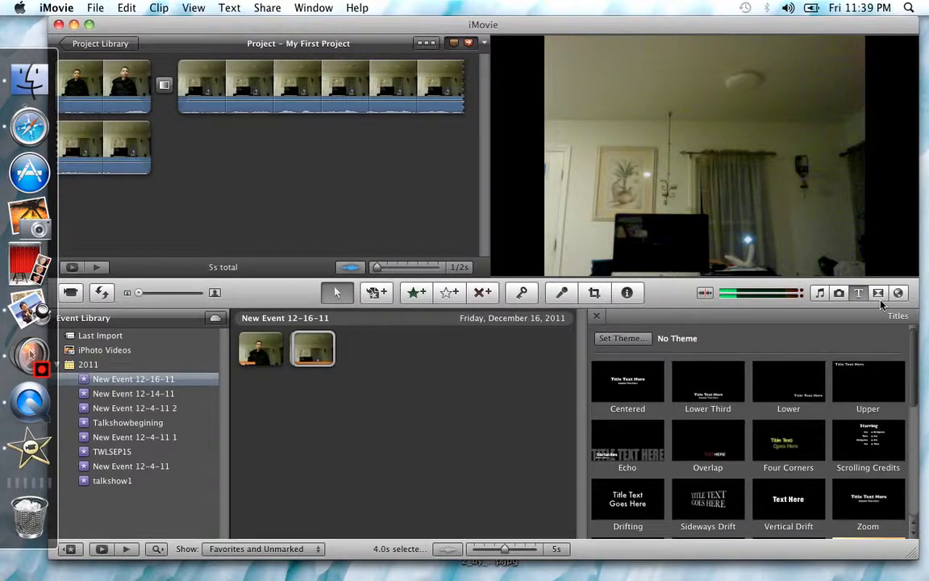
pyautogui.click(877, 295)
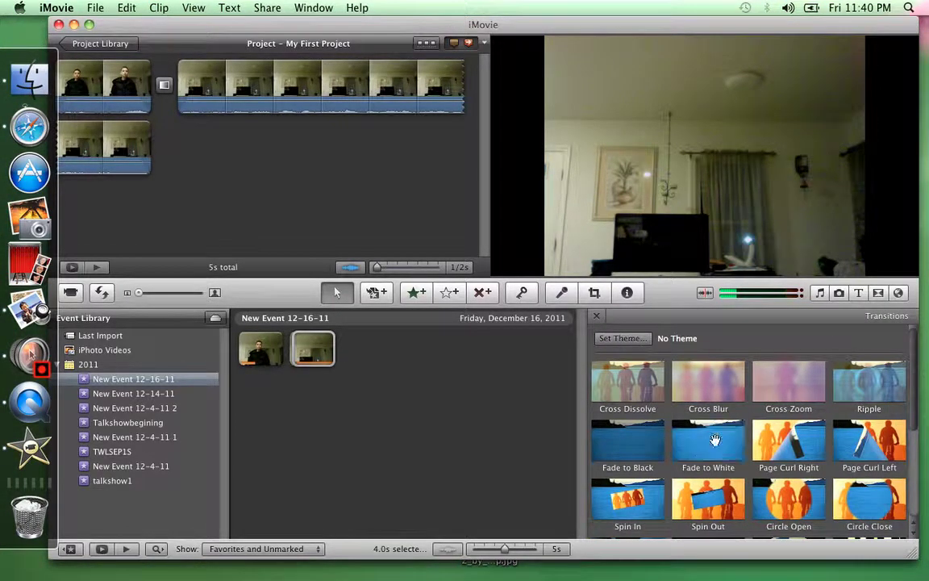
pyautogui.press('super+4')
pyautogui.click(878, 294)
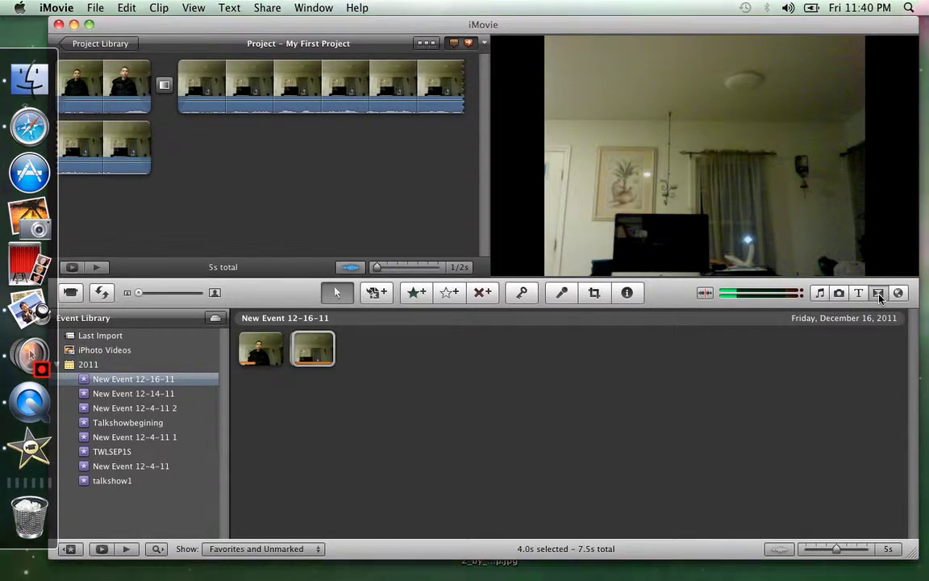
pyautogui.click(164, 86)
pyautogui.press('Delete')
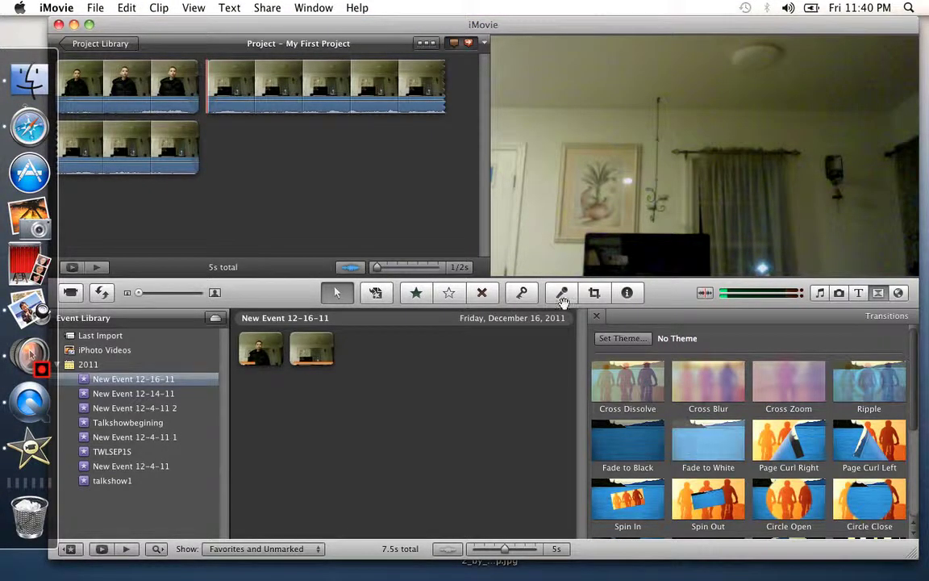
# - Insert a Fade to White transition between the clips and drop the Far Far Away title at the project's end
pyautogui.moveTo(493, 238)
pyautogui.mouseDown()
pyautogui.moveTo(252, 107)
pyautogui.moveTo(202, 100)
pyautogui.mouseUp()
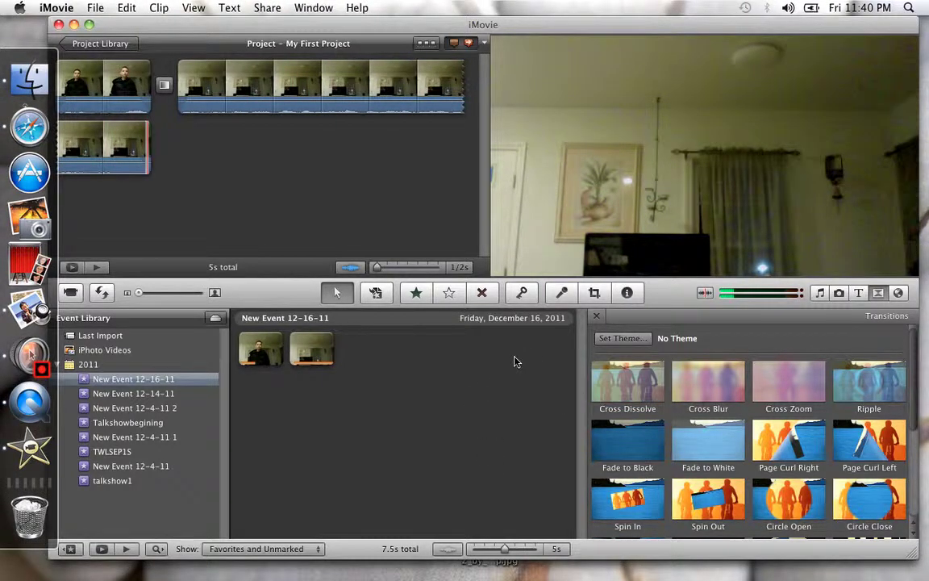
pyautogui.click(860, 293)
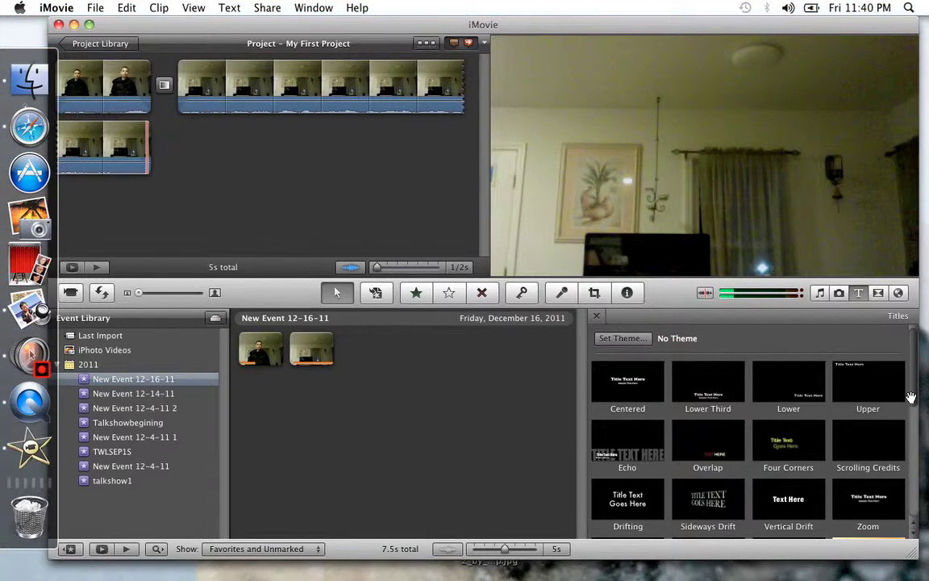
pyautogui.moveTo(915, 393); pyautogui.dragTo(915, 418)
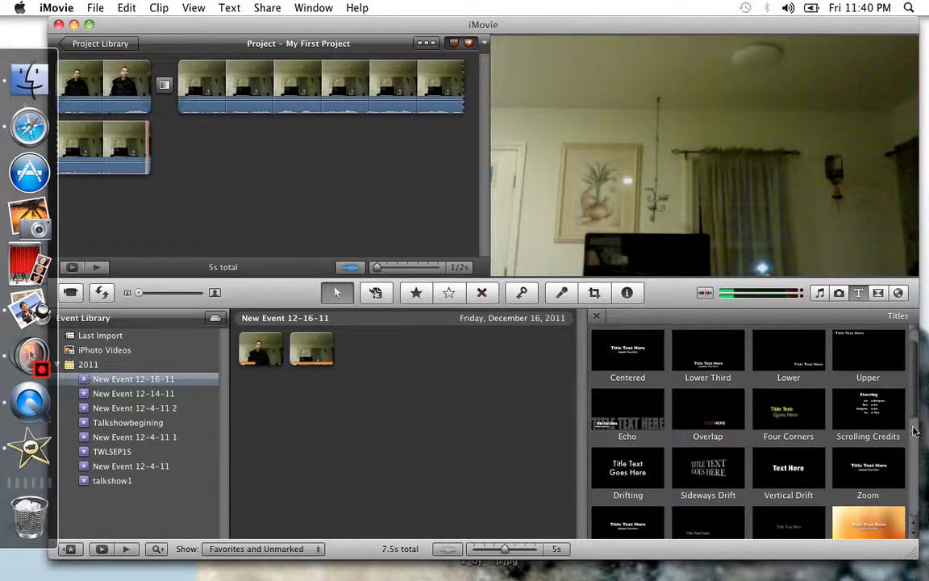
pyautogui.moveTo(922, 468); pyautogui.dragTo(911, 524)
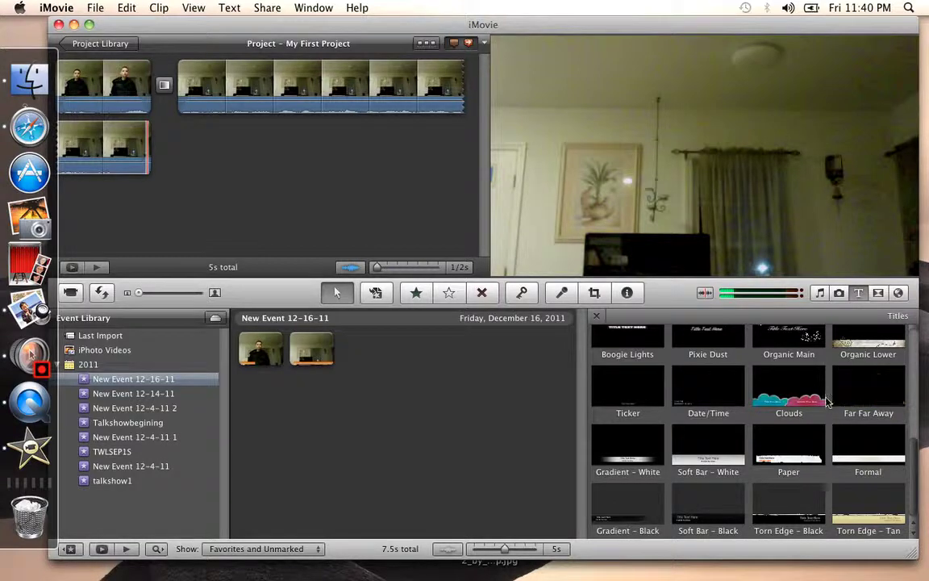
pyautogui.moveTo(835, 387); pyautogui.dragTo(172, 175)
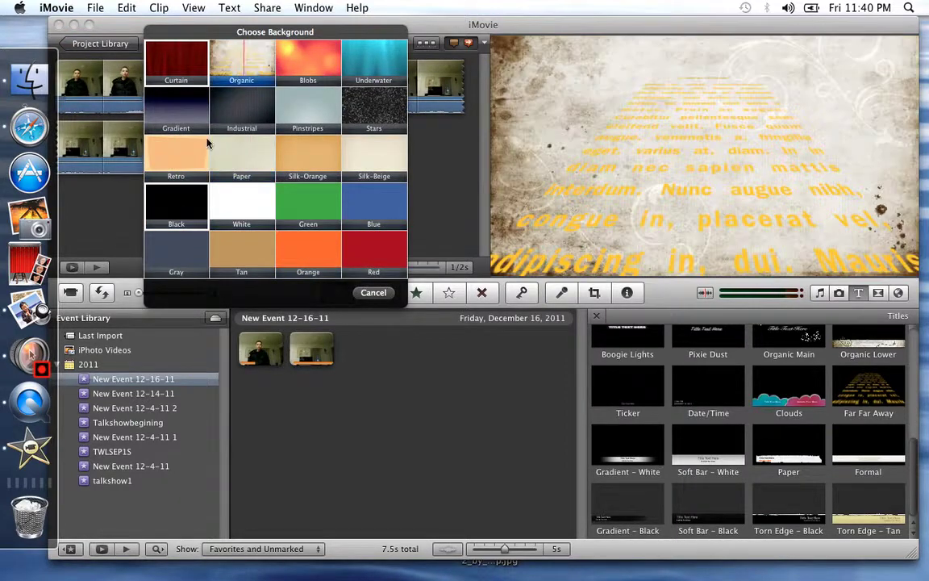
# - Choose the Stars background for the Far Far Away title
pyautogui.click(373, 105)
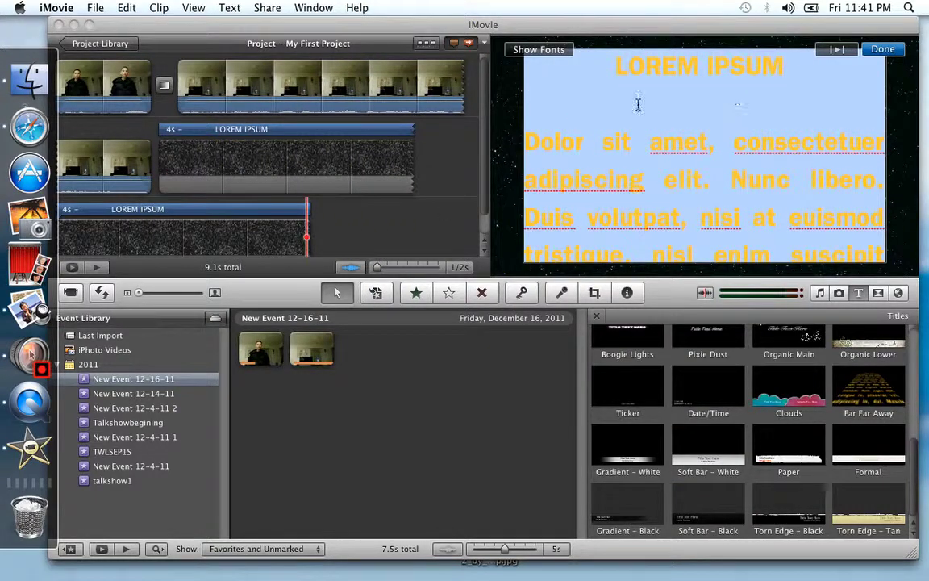
# - Replace the title's lorem ipsum placeholder with a two-line message ending 'thanx youtube'
pyautogui.scroll(-5, 701, 161)
pyautogui.press('BackSpace')
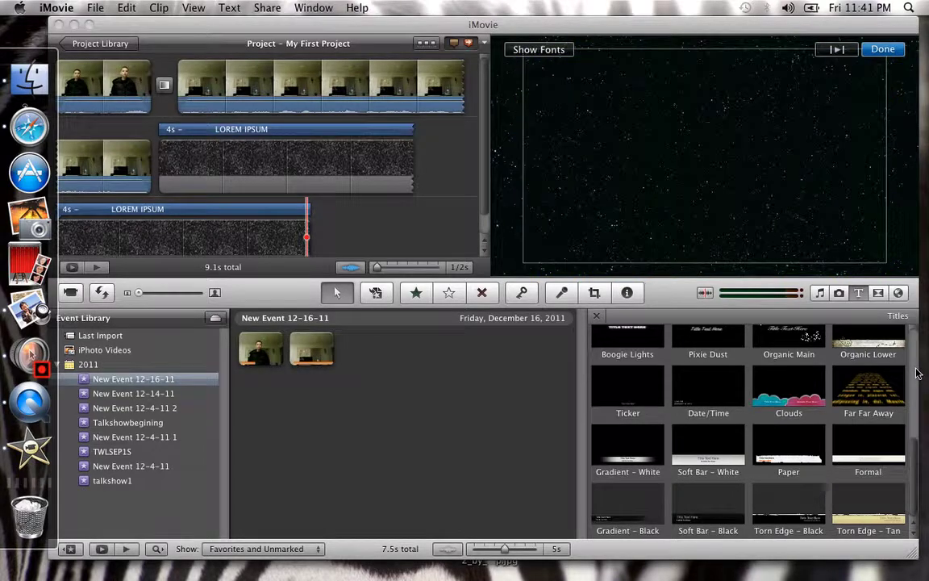
pyautogui.write('pussy pusss')
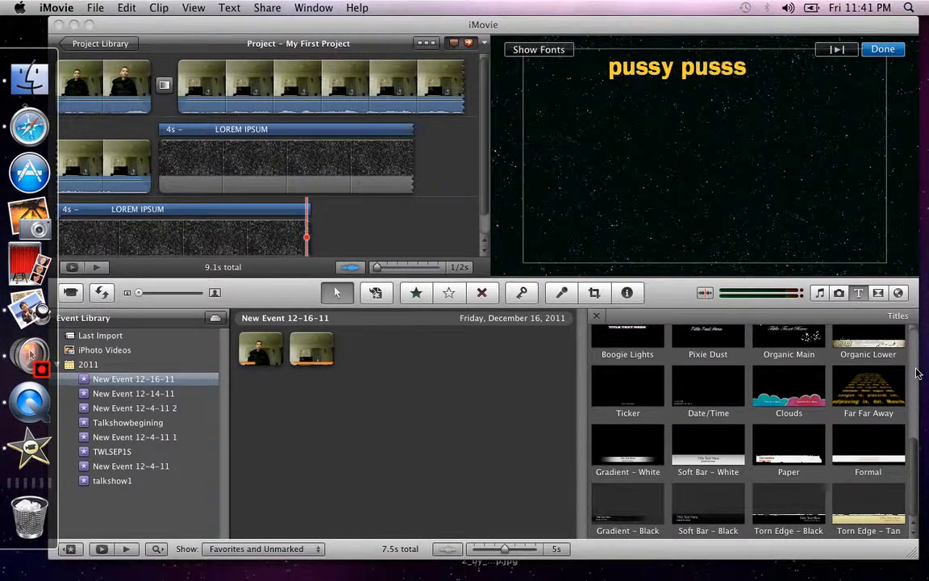
pyautogui.write('sssssy t')
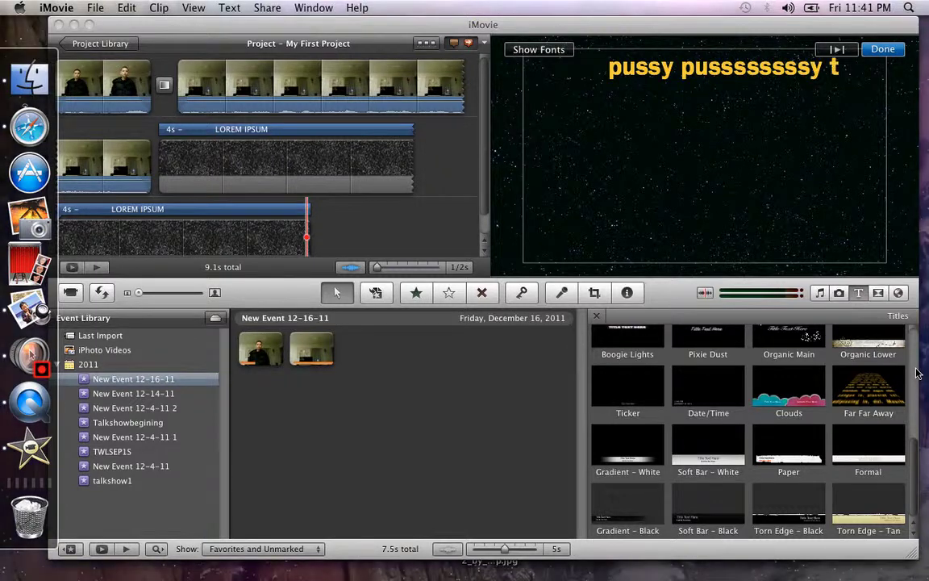
pyautogui.write('hanx')
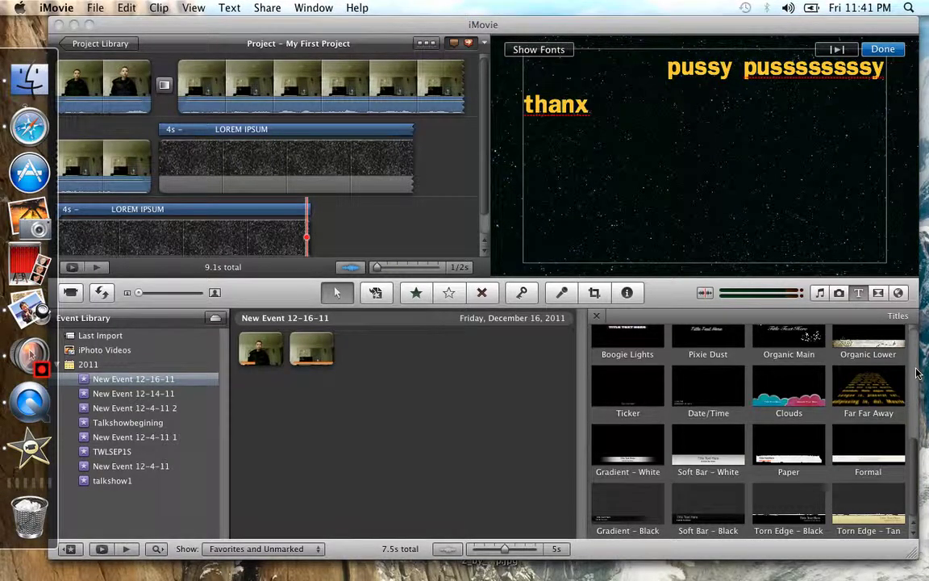
pyautogui.write(' youtub')
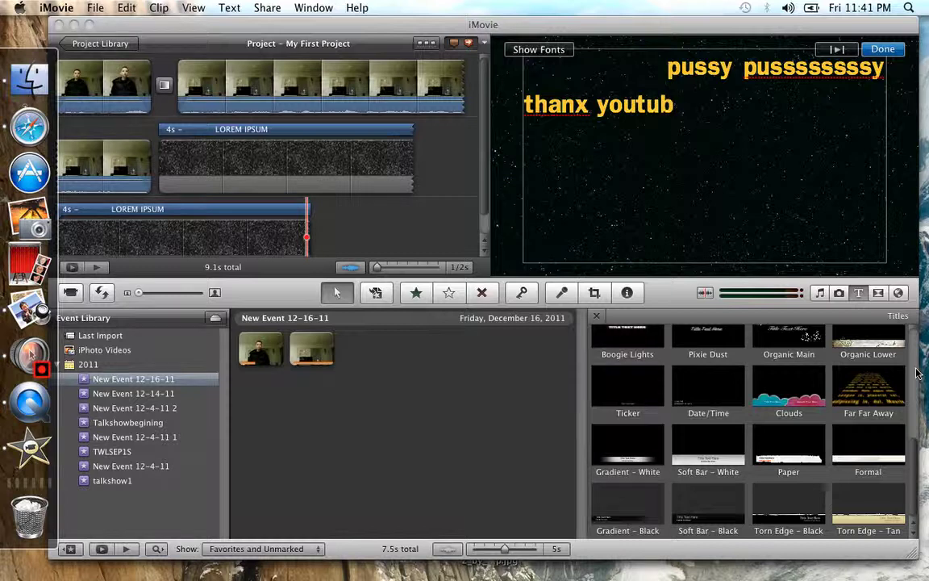
pyautogui.write('e uporn')
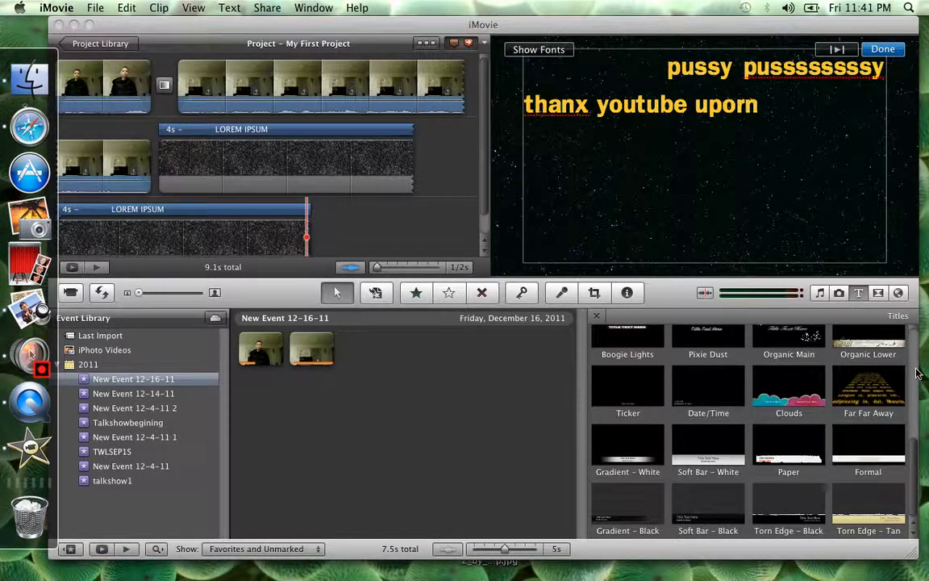
pyautogui.press('BackSpace')
pyautogui.press('BackSpace')
pyautogui.press('BackSpace')
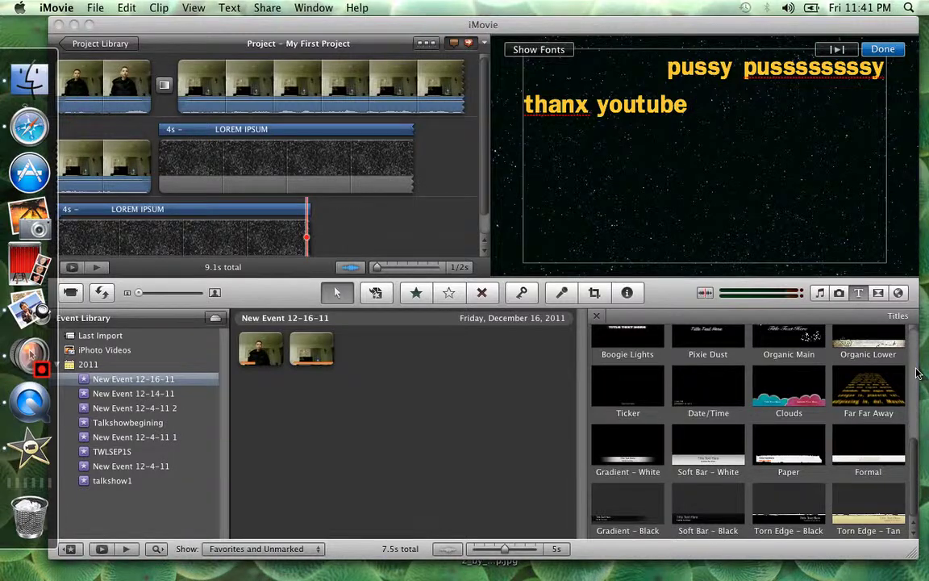